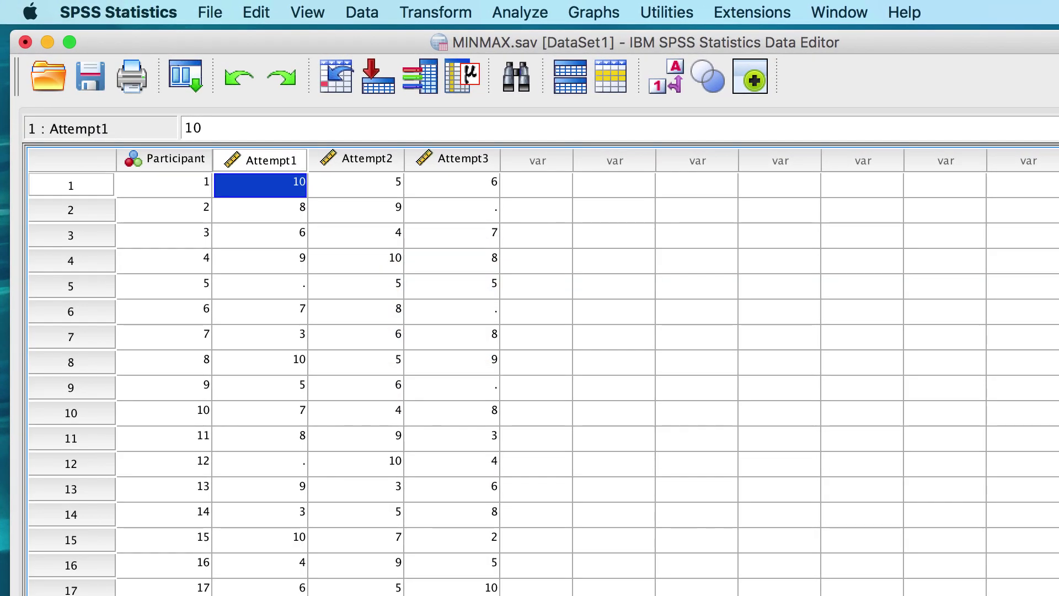
Start a new computed variable with target name 'Best'.
click(446, 12)
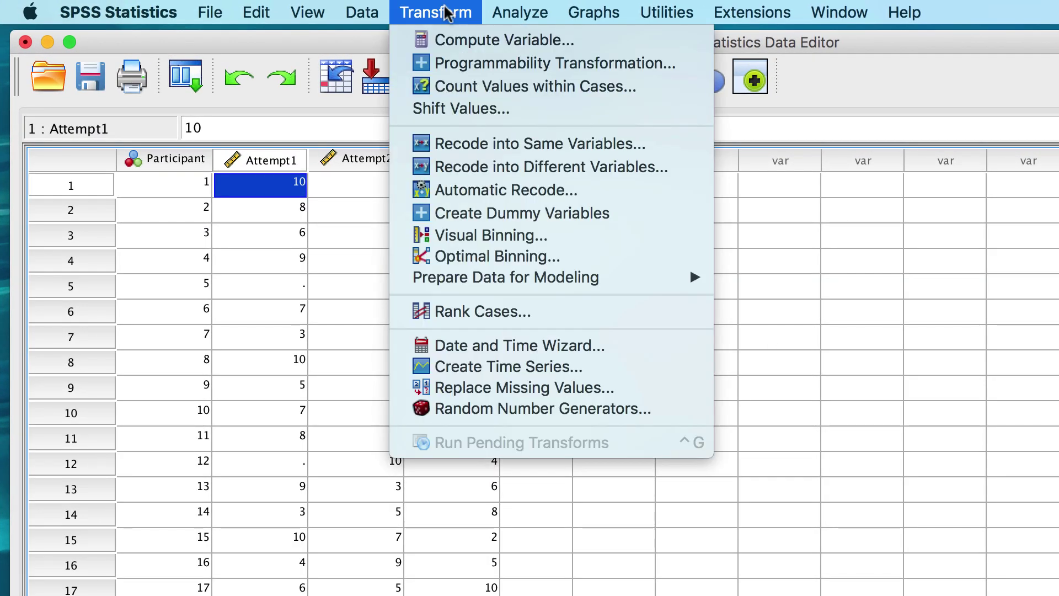
click(603, 42)
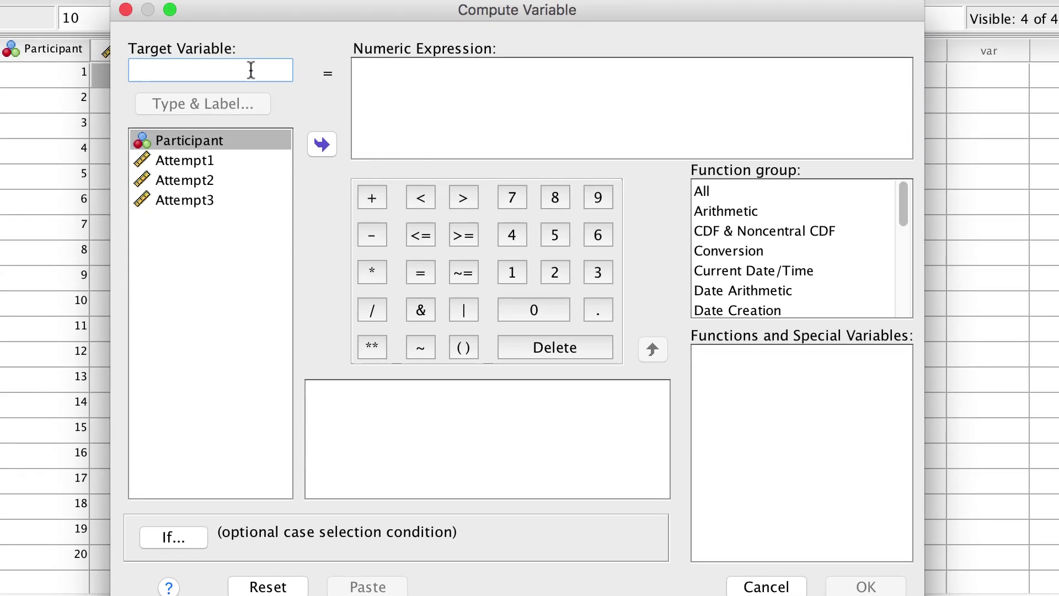
text(Best)
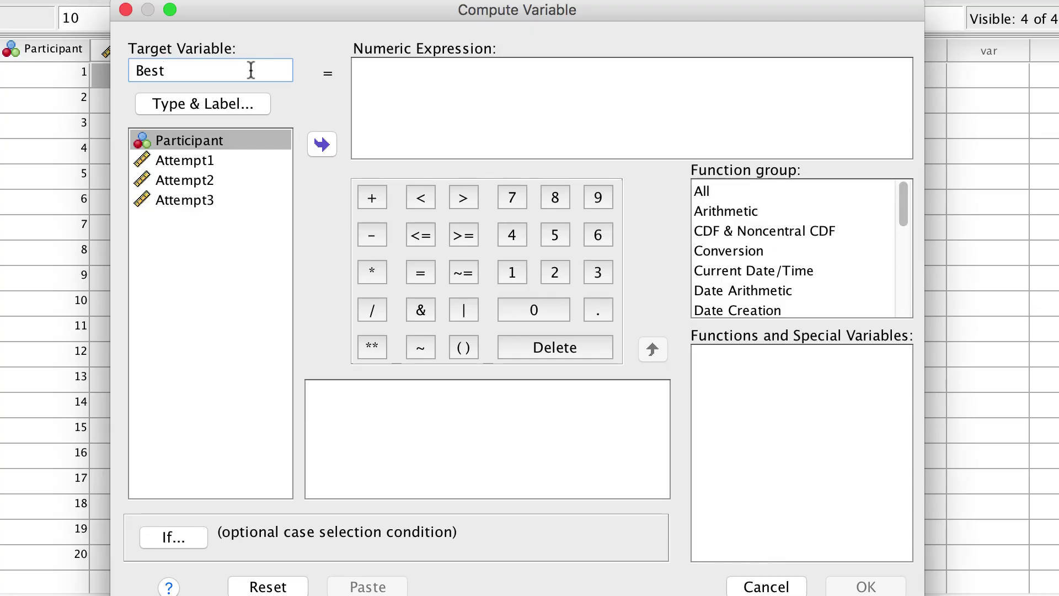
Compute Best as MAX(Attempt1,Attempt2,Attempt3).
click(374, 79)
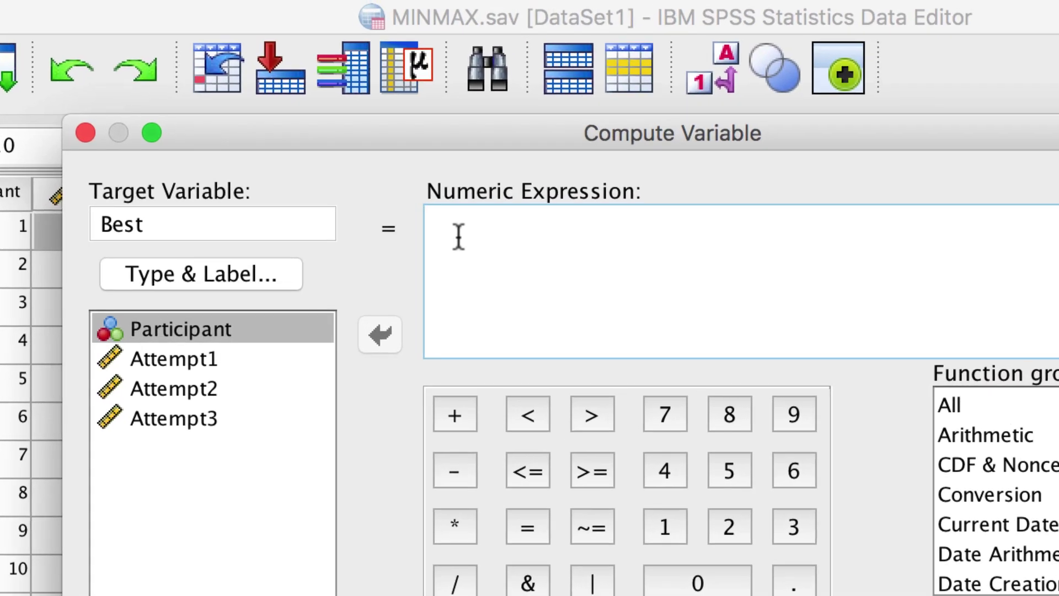
text(MAX()
click(252, 366)
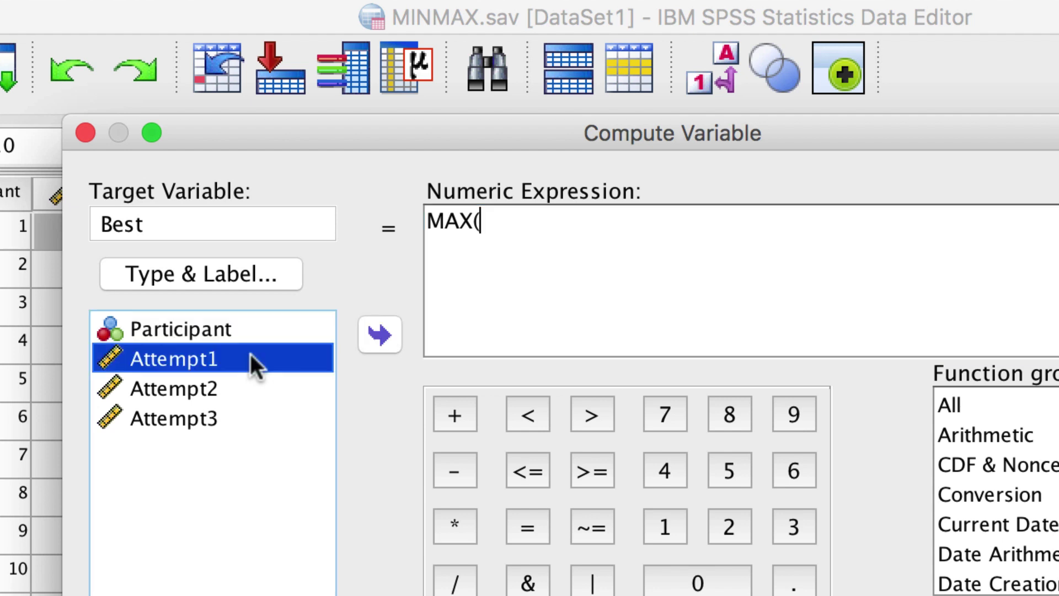
click(378, 330)
text(,)
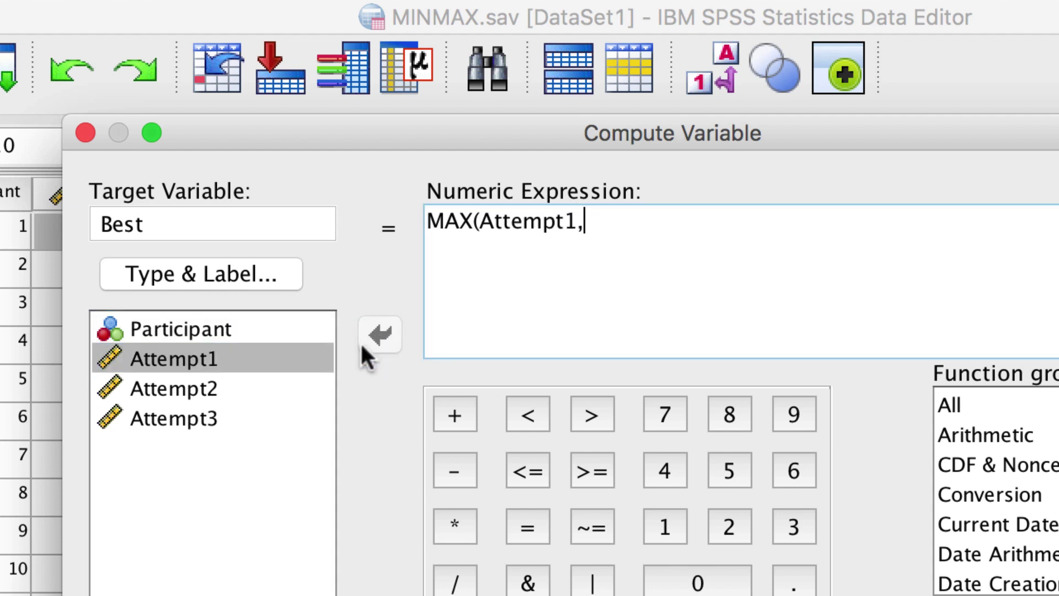
click(278, 382)
click(375, 333)
text(,)
click(251, 418)
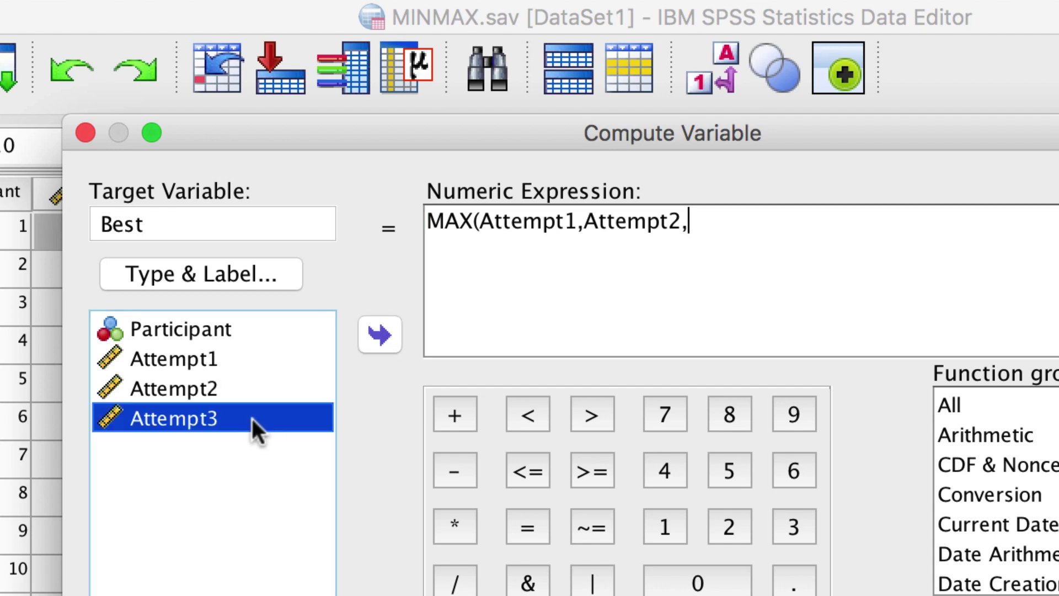
click(381, 334)
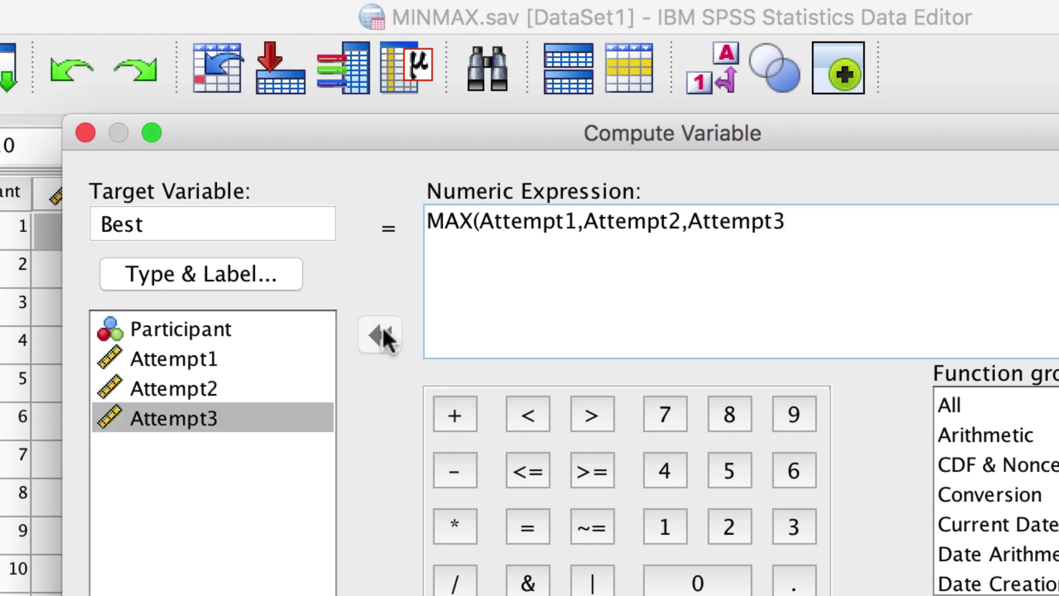
text())
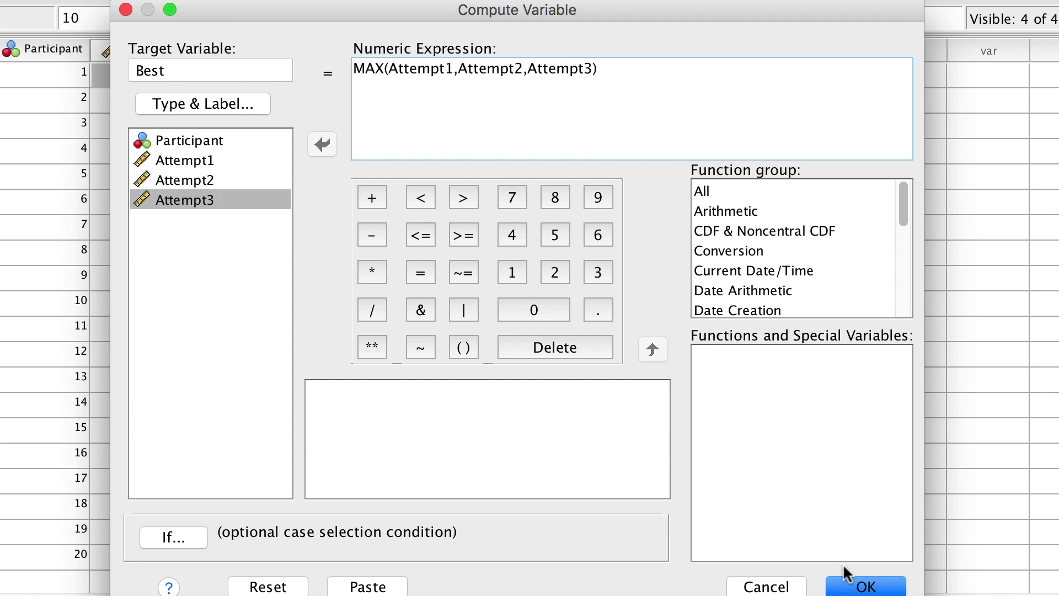
click(852, 582)
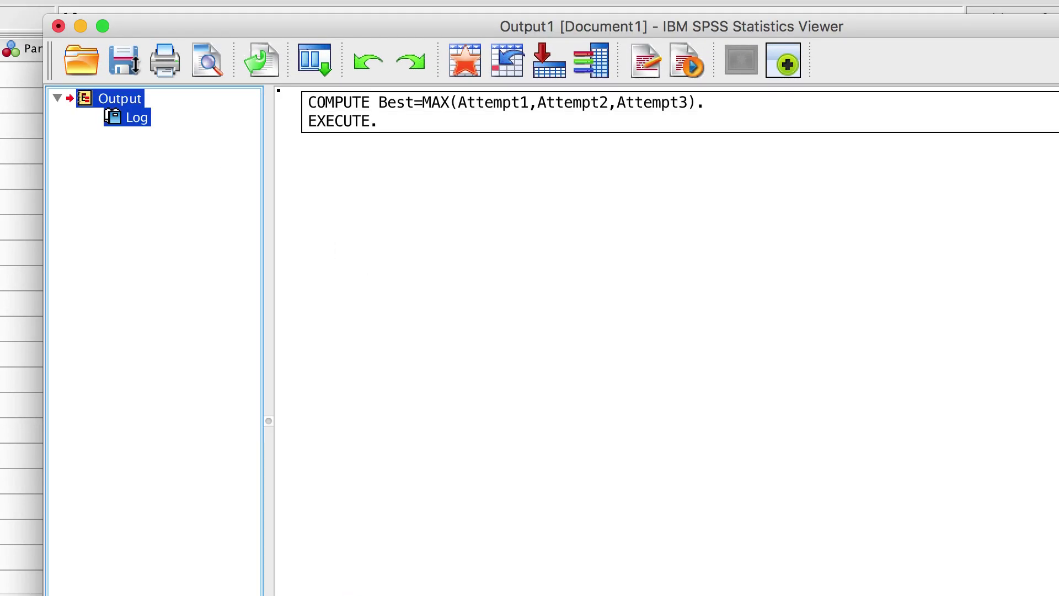
Close the Statistics Viewer to show the Best column in the Data Editor.
click(80, 26)
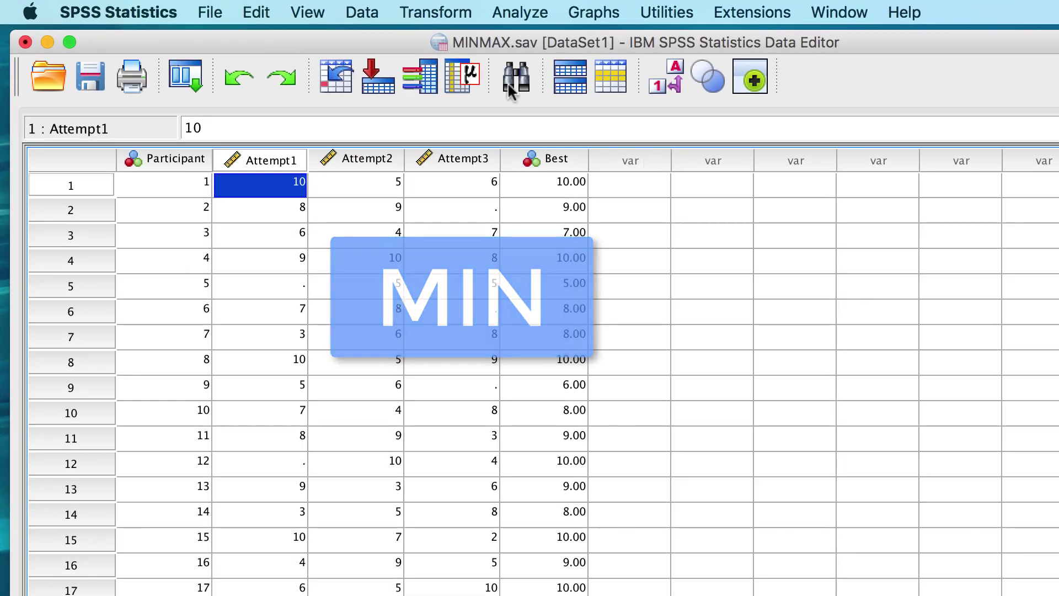
Reset the Compute Variable dialog and set the target variable to 'Worst'.
click(456, 17)
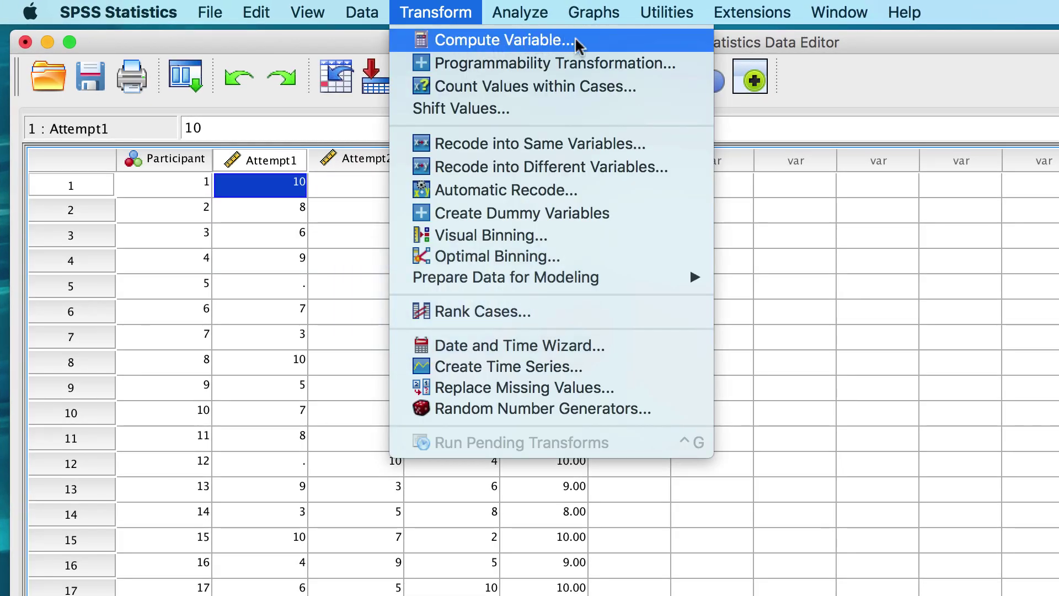
click(599, 43)
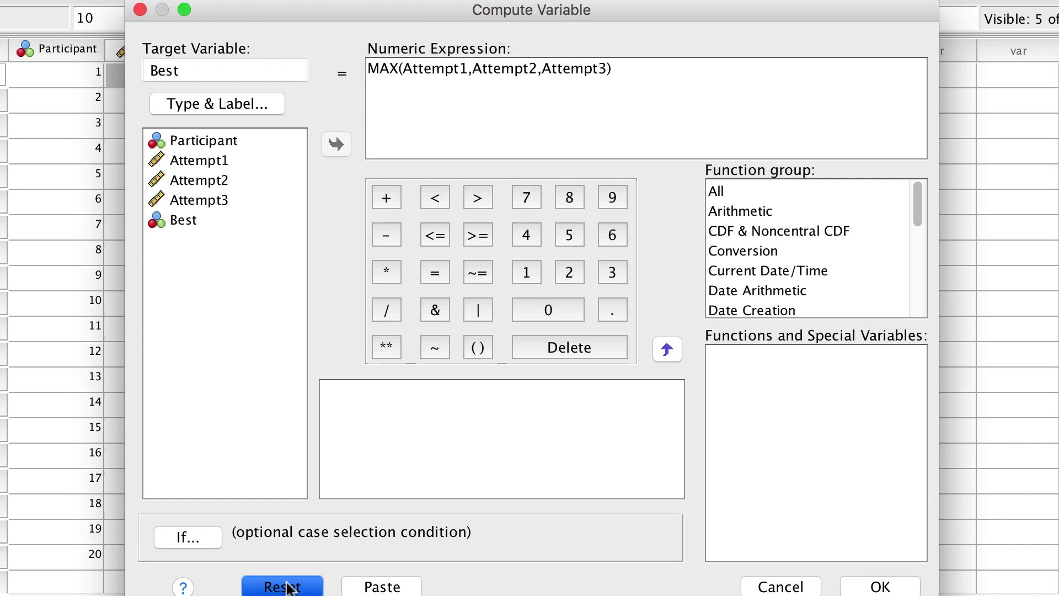
click(286, 587)
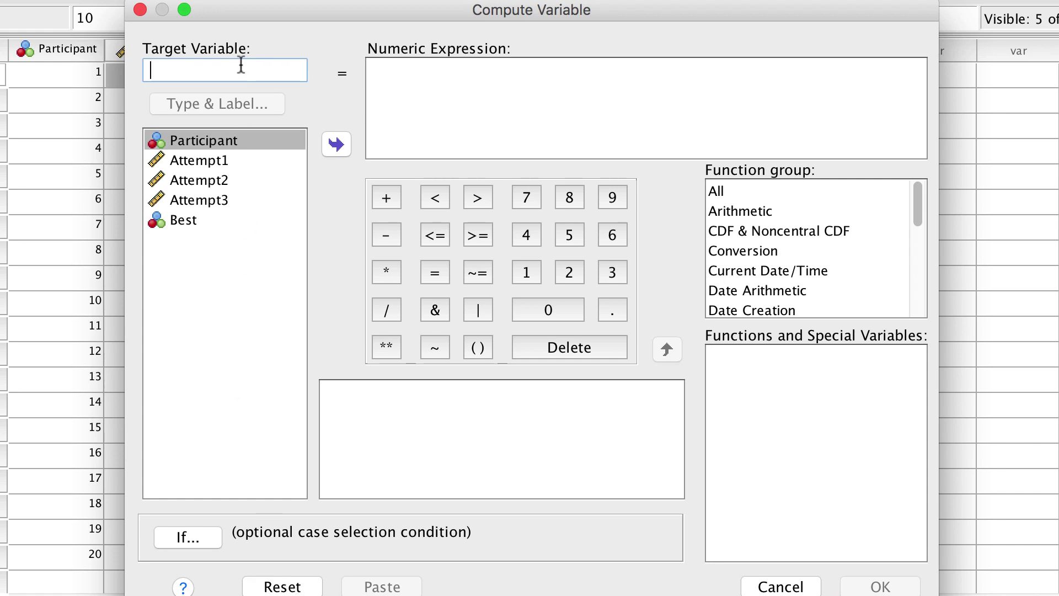
text(Worst)
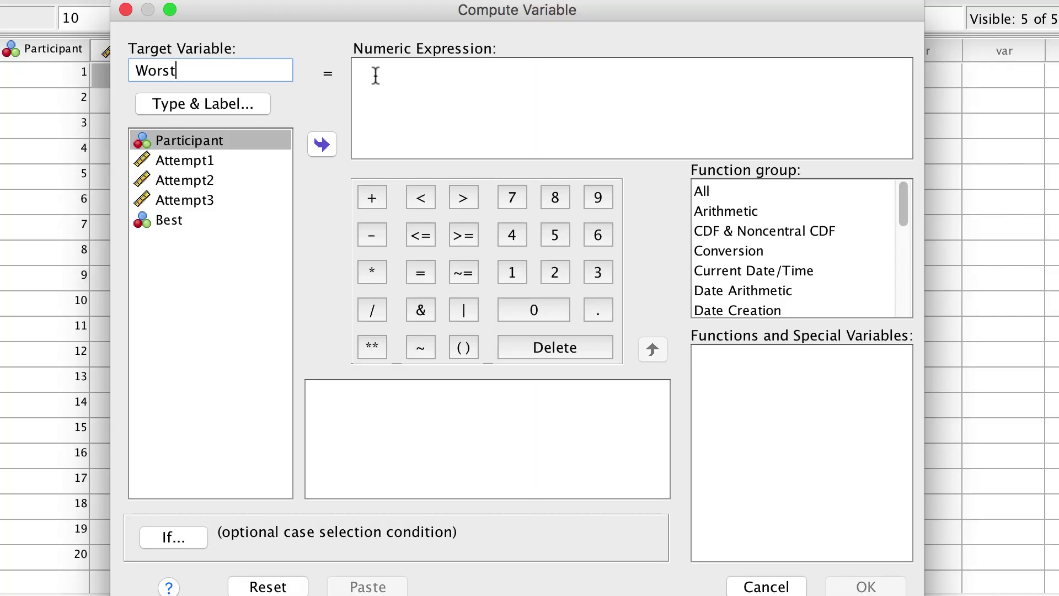
Compute Worst as MIN(Attempt1,Attempt2,Attempt3).
click(375, 75)
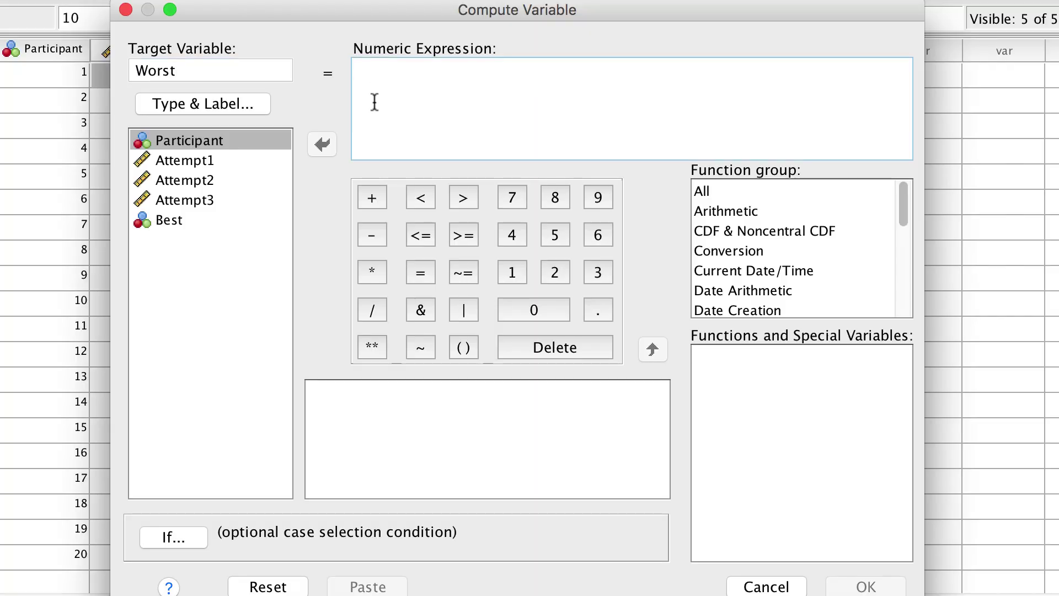
text(MIN()
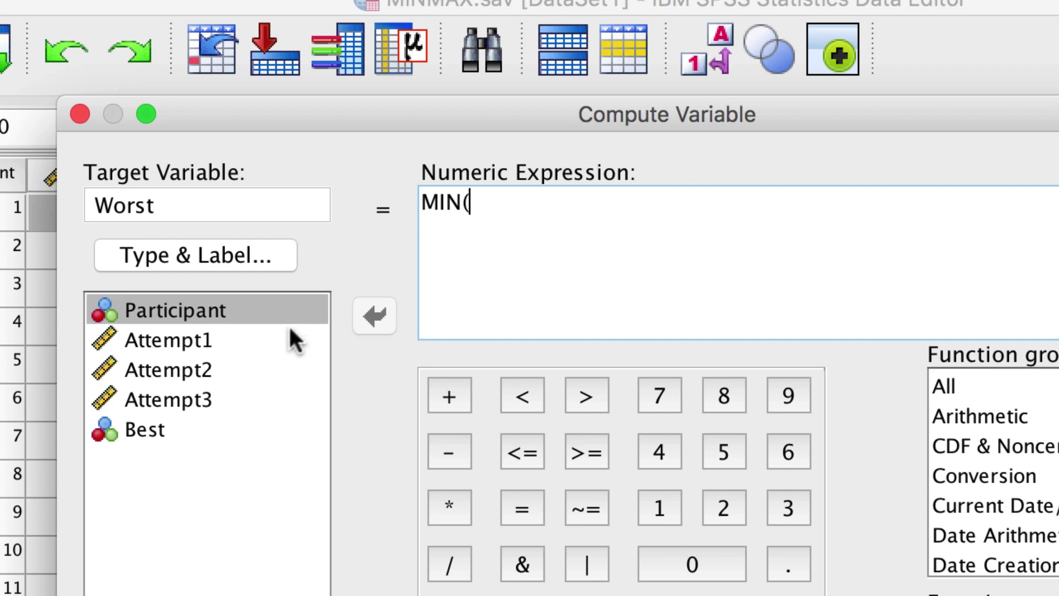
click(264, 338)
click(374, 316)
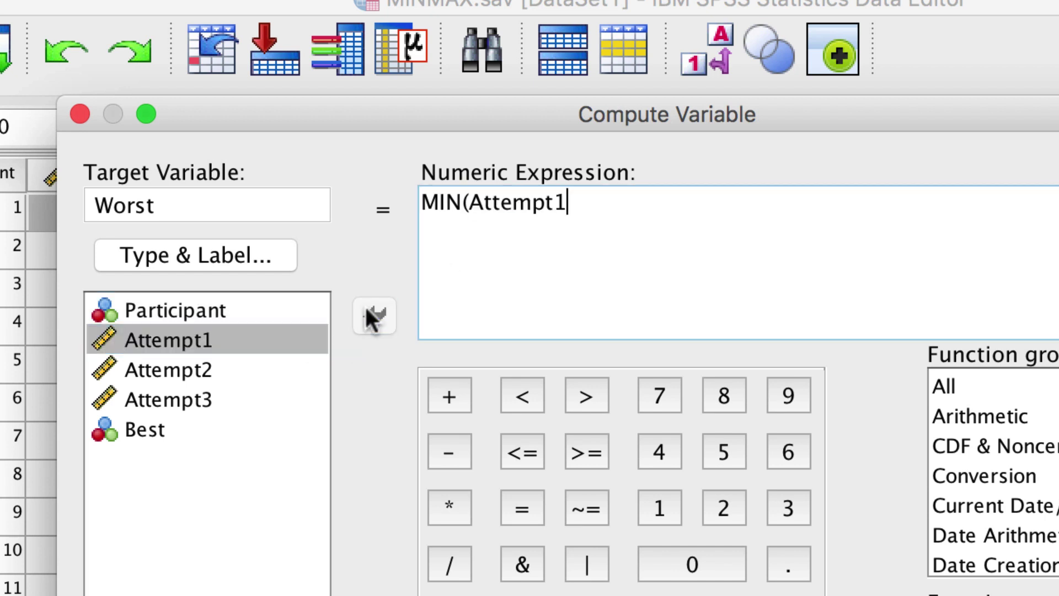
text(,)
click(296, 361)
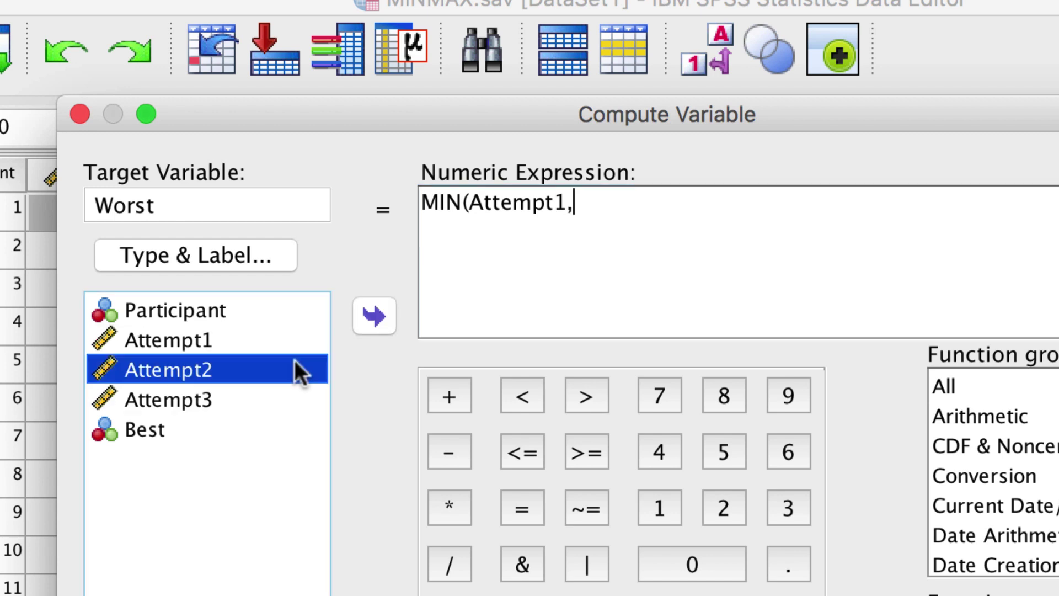
click(375, 315)
text(,)
click(251, 398)
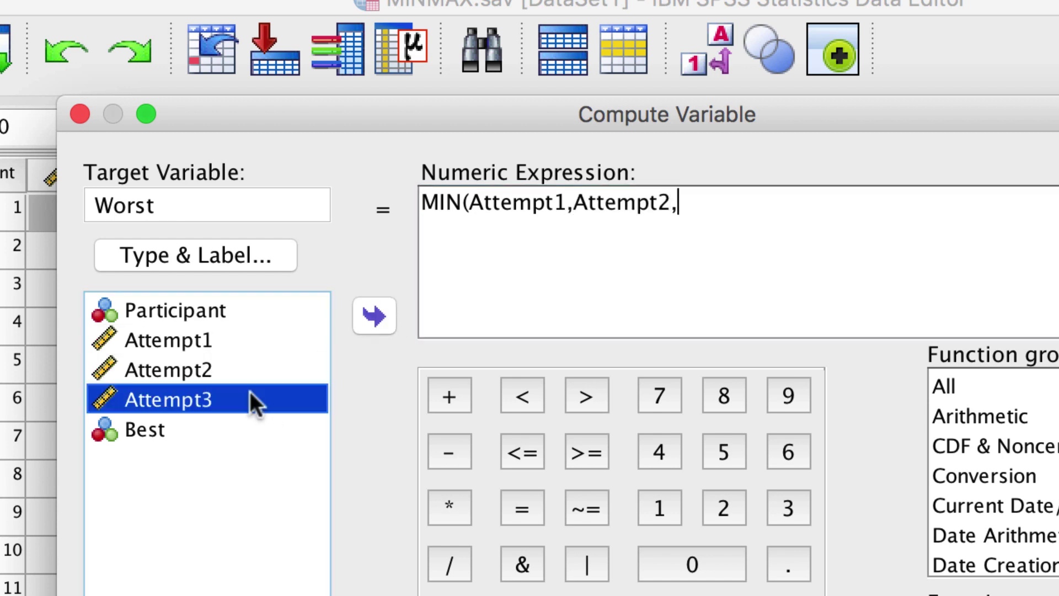
click(368, 314)
text())
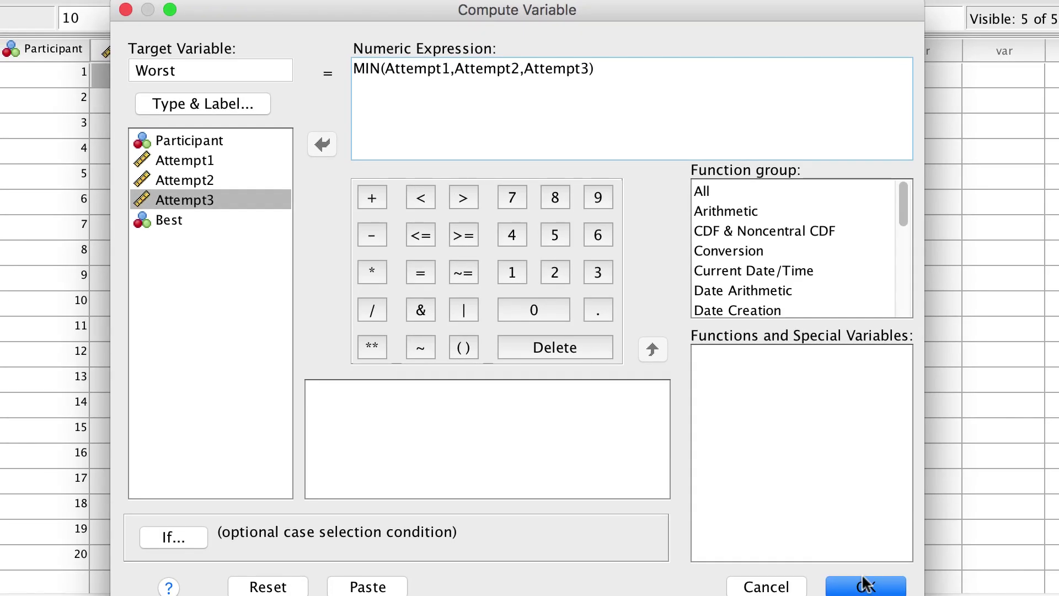
click(865, 584)
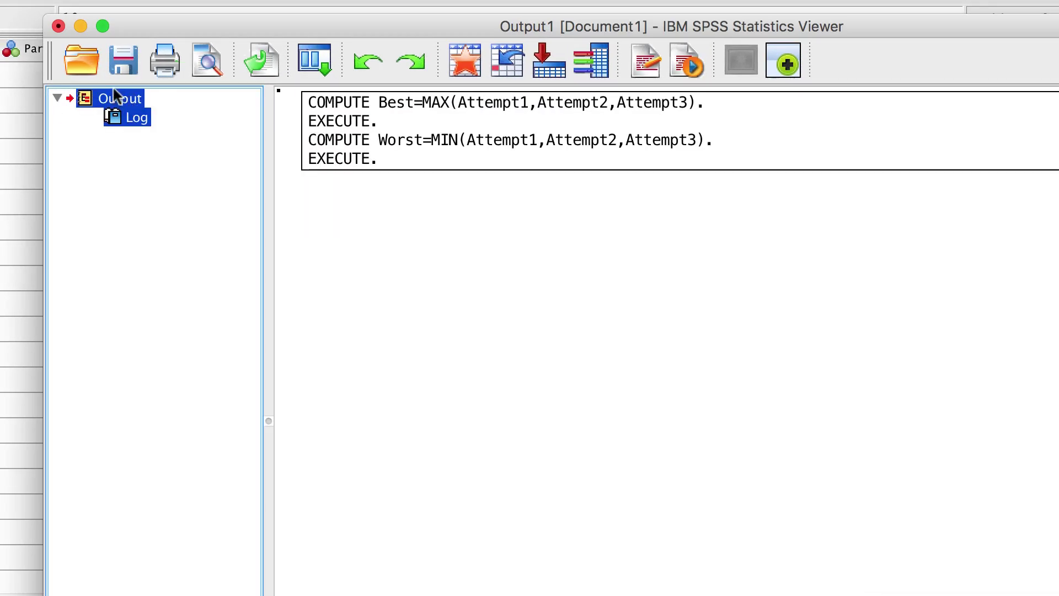
click(80, 25)
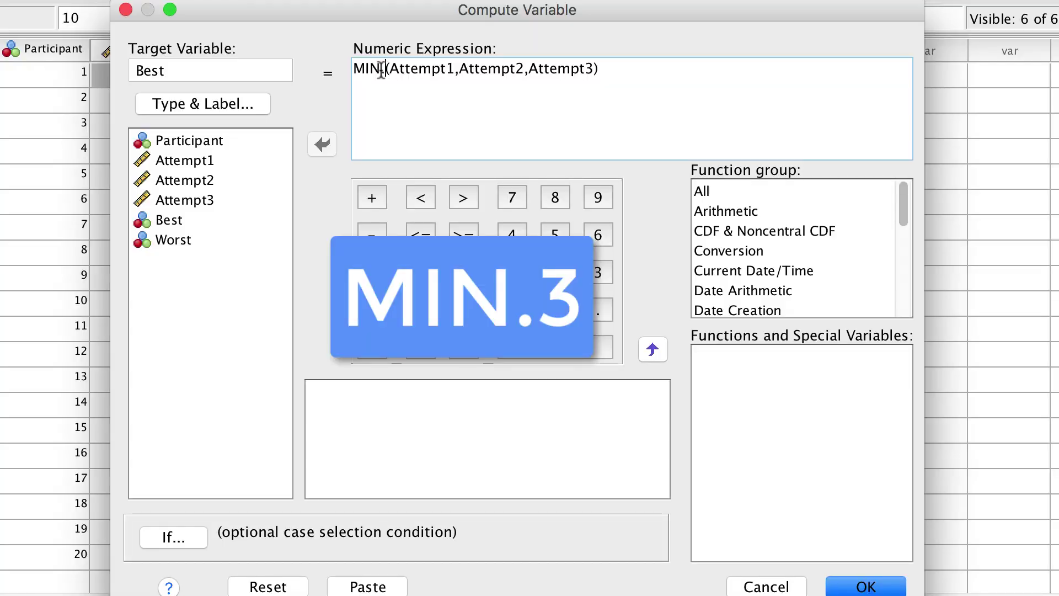
Recompute Best as MIN.3(Attempt1,Attempt2,Attempt3), overwriting the existing variable.
text(.3(Attempt1,Attempt2,Attempt3)
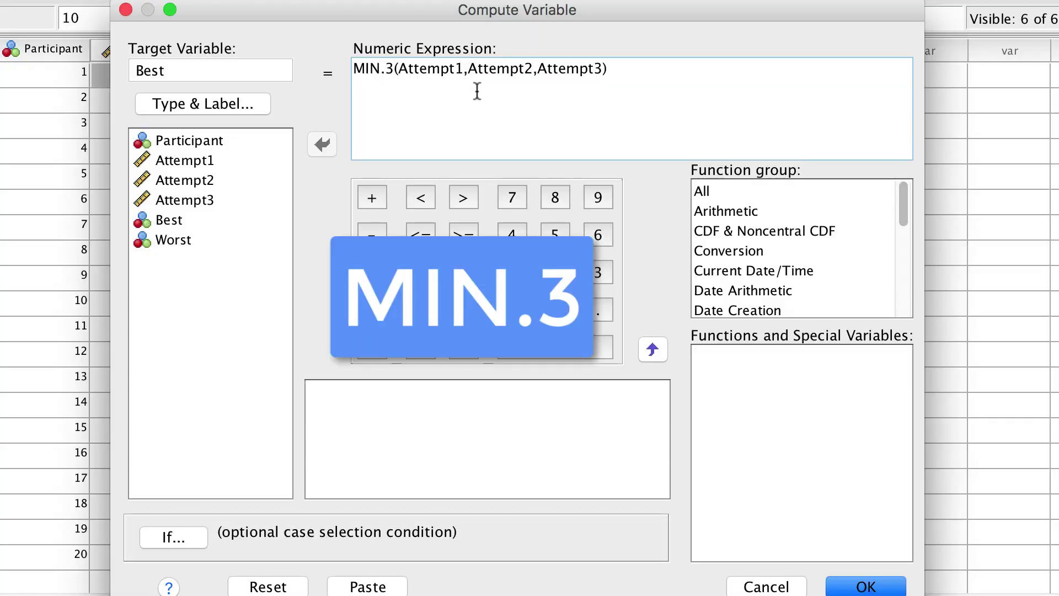
click(864, 585)
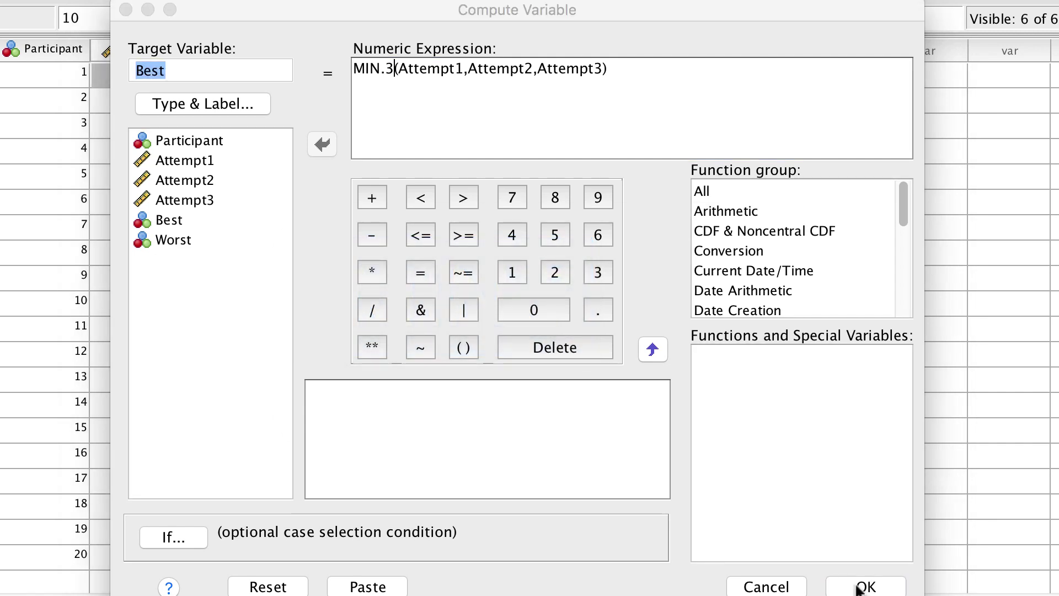
click(646, 355)
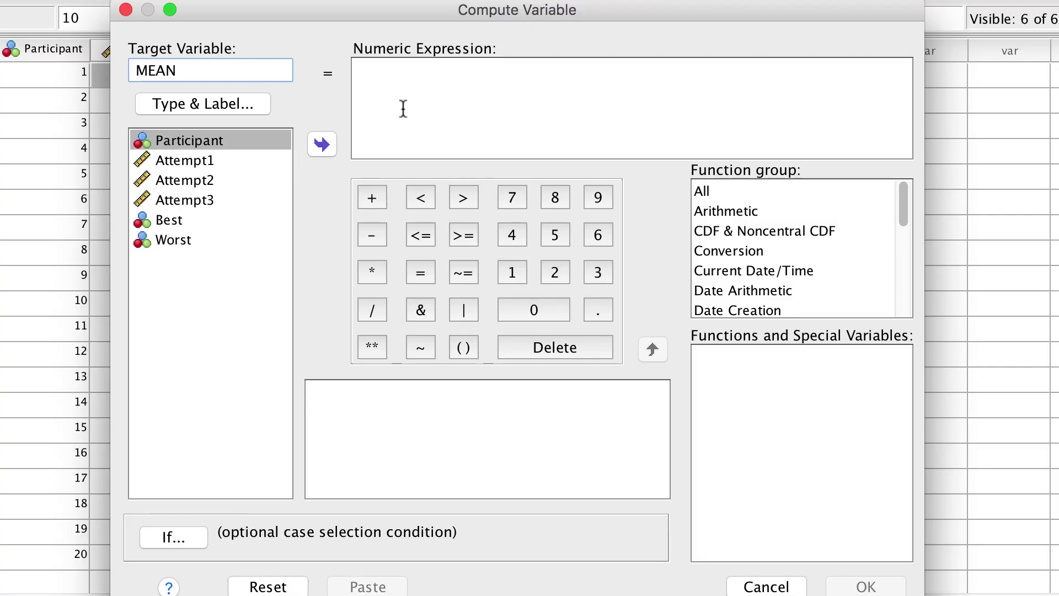
Compute MEAN as mean.3(Attempt1,Attempt2,Attempt3).
click(402, 98)
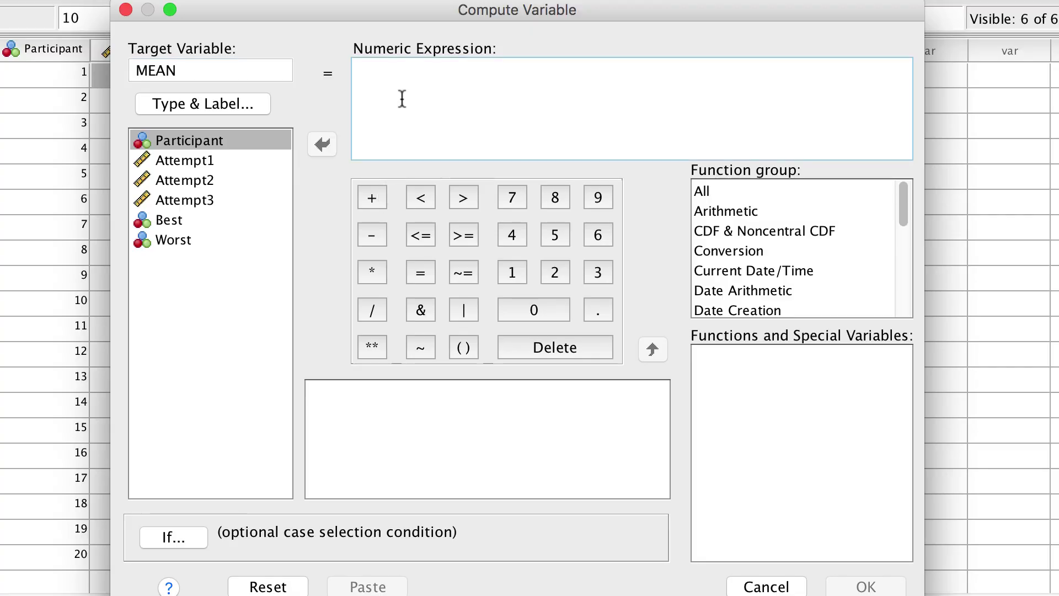
text(mean.3()
double_click(227, 159)
text(,)
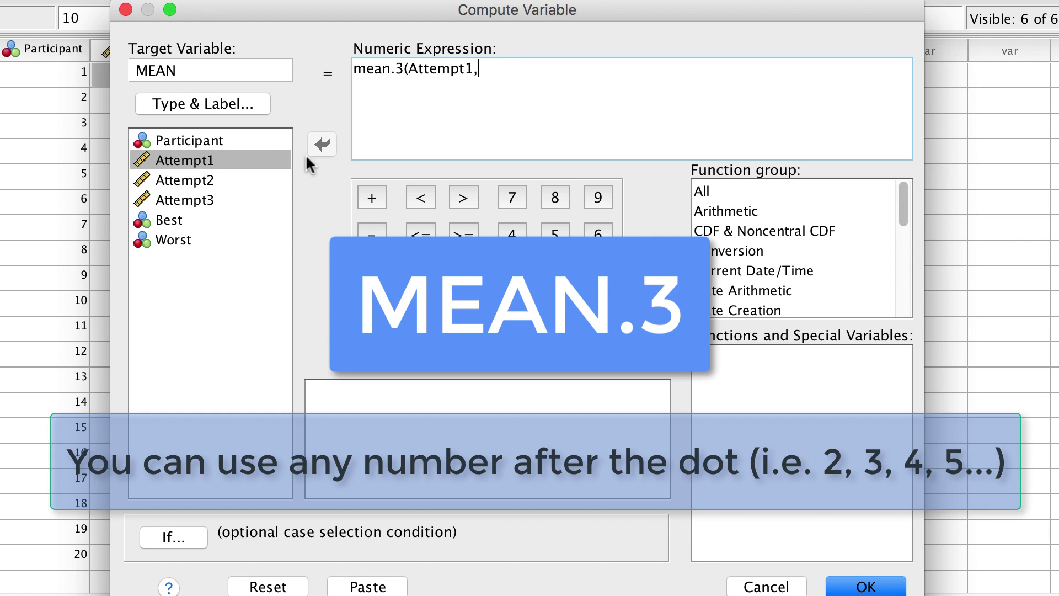
double_click(247, 176)
text(,)
double_click(246, 200)
text())
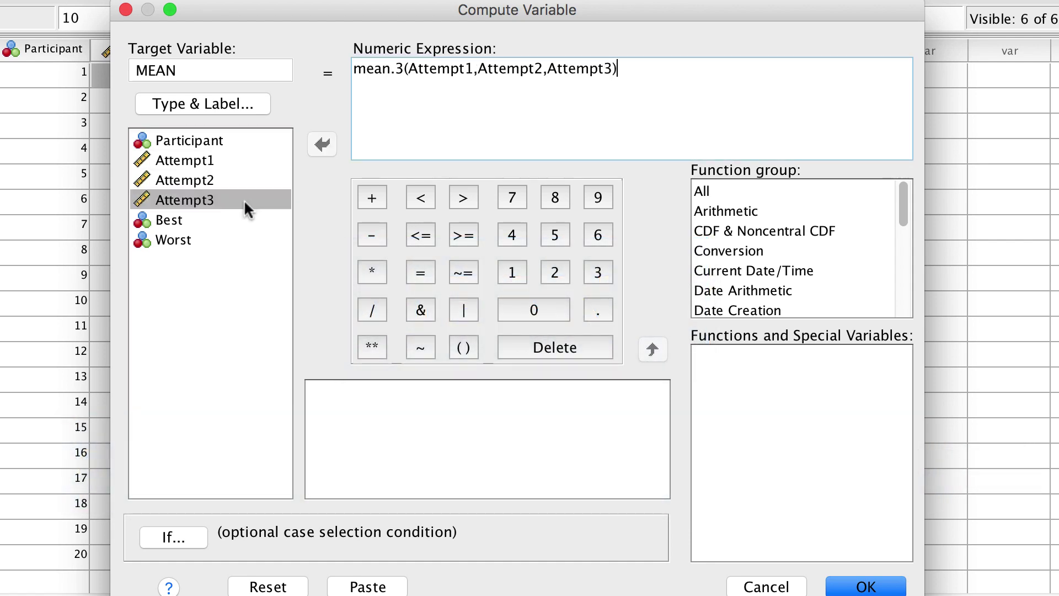
click(863, 586)
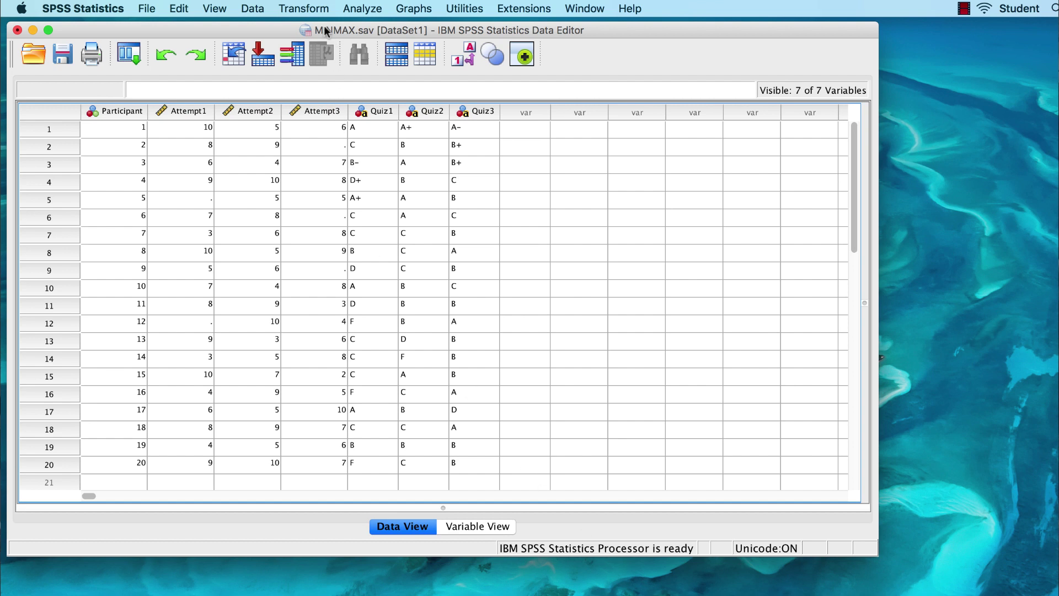
Start a Top computation with expression MIN(Quiz1.
click(311, 9)
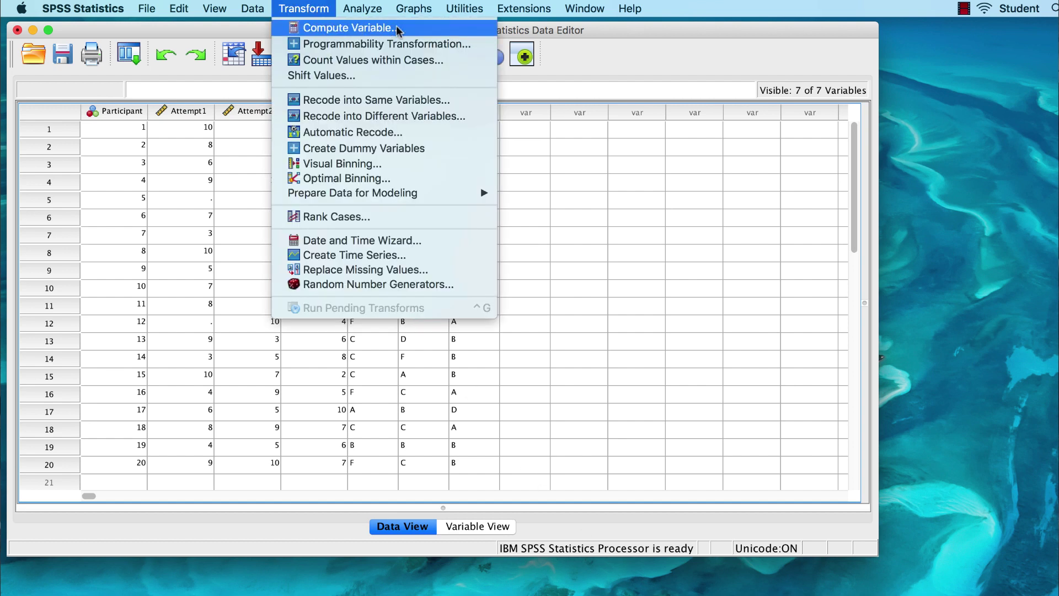
click(433, 28)
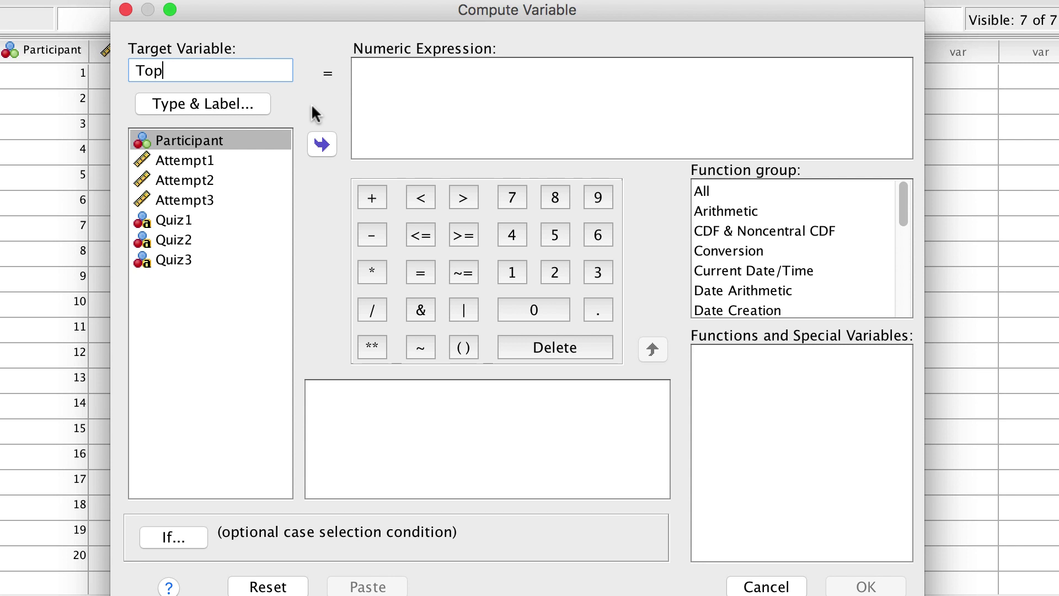
click(378, 69)
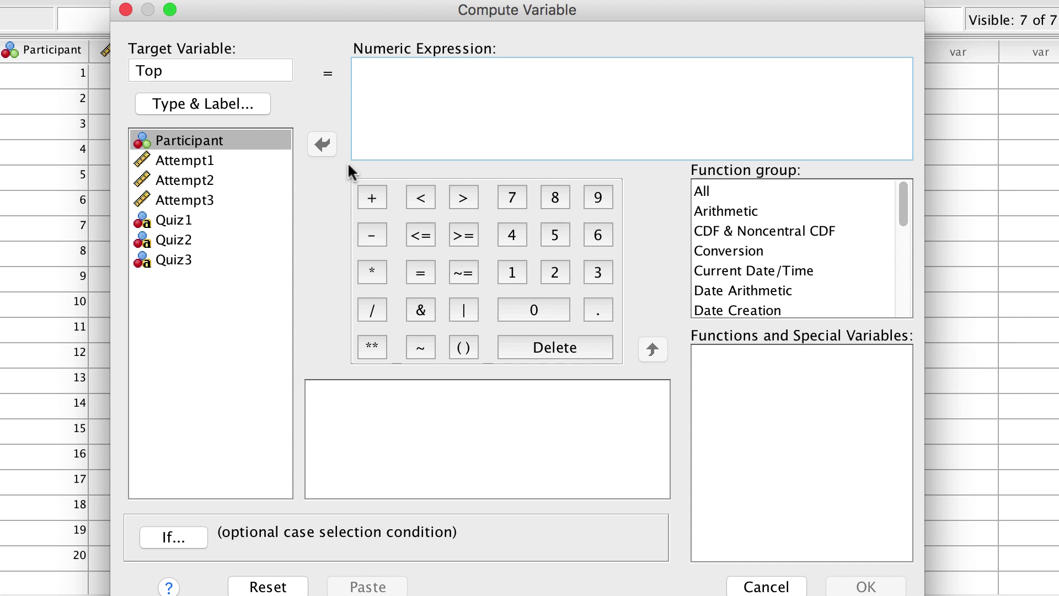
text(MIN()
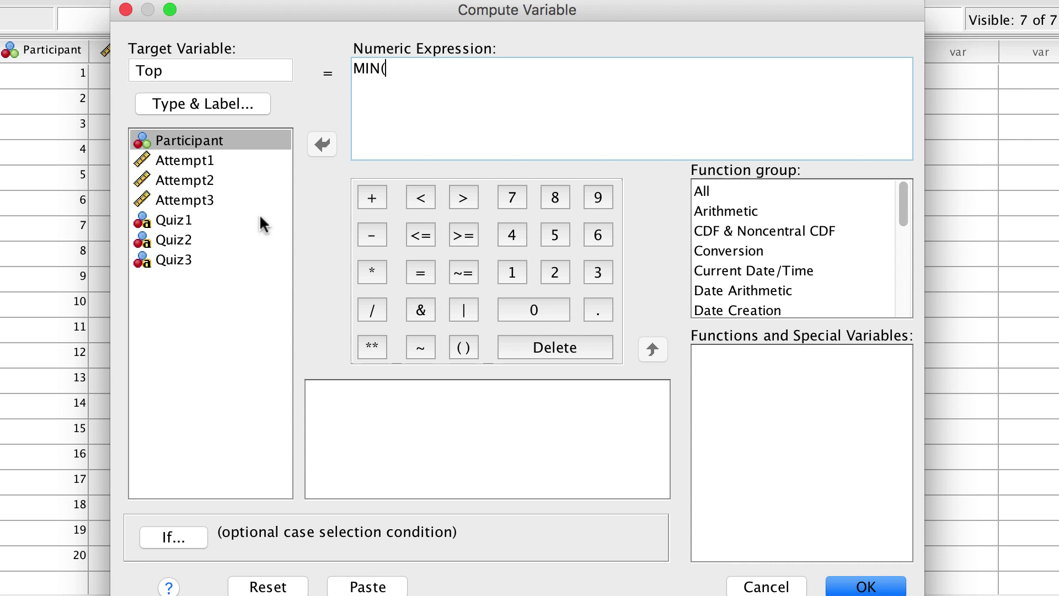
click(177, 225)
click(175, 220)
click(325, 147)
Add Quiz2 and Quiz3 to complete MIN(Quiz1,Quiz2,Quiz3).
text(,)
click(244, 238)
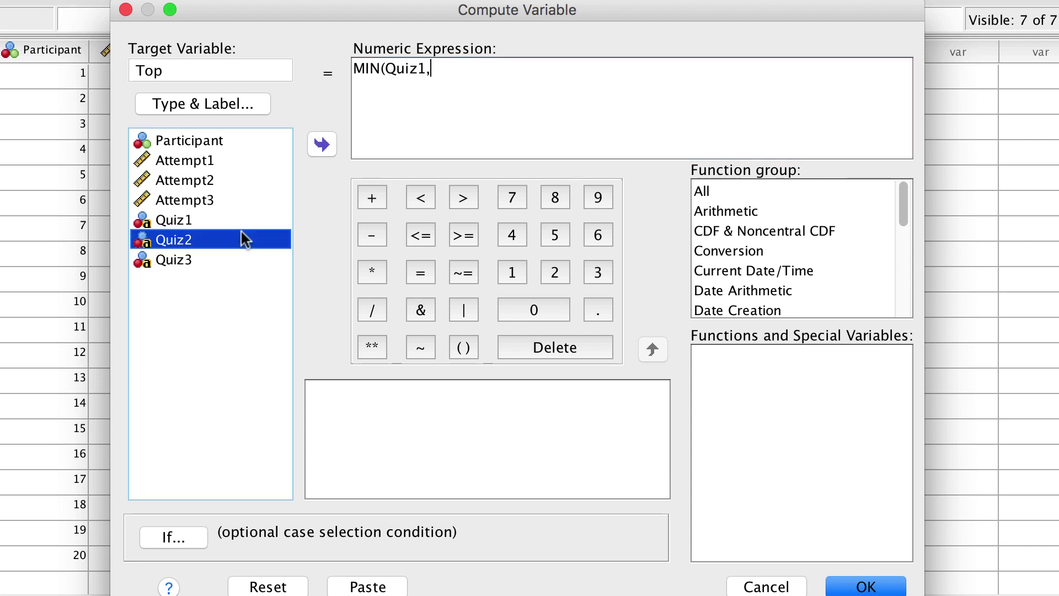
click(322, 144)
text(,)
click(223, 260)
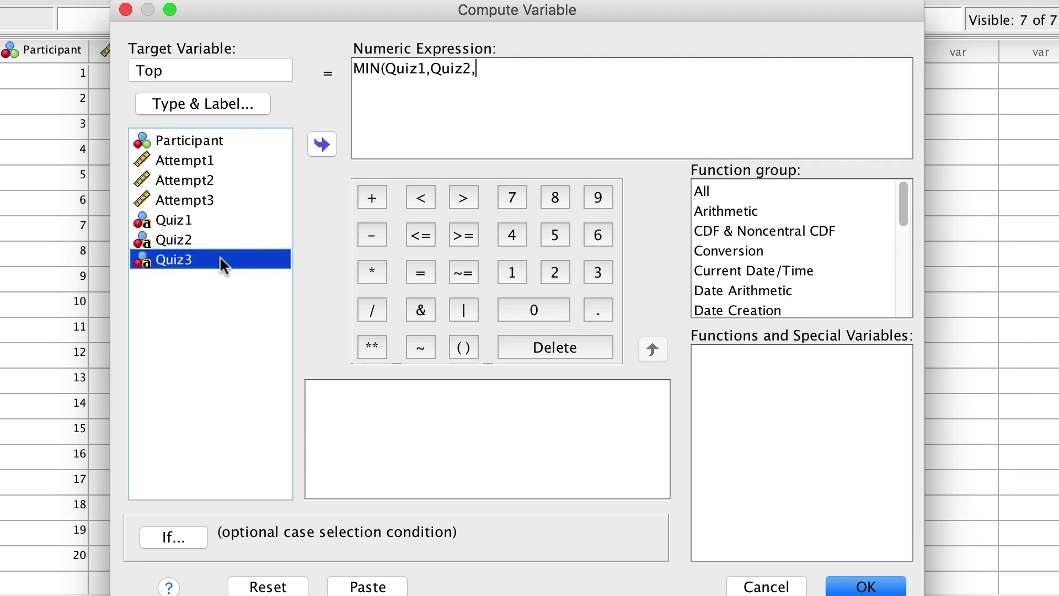
click(323, 146)
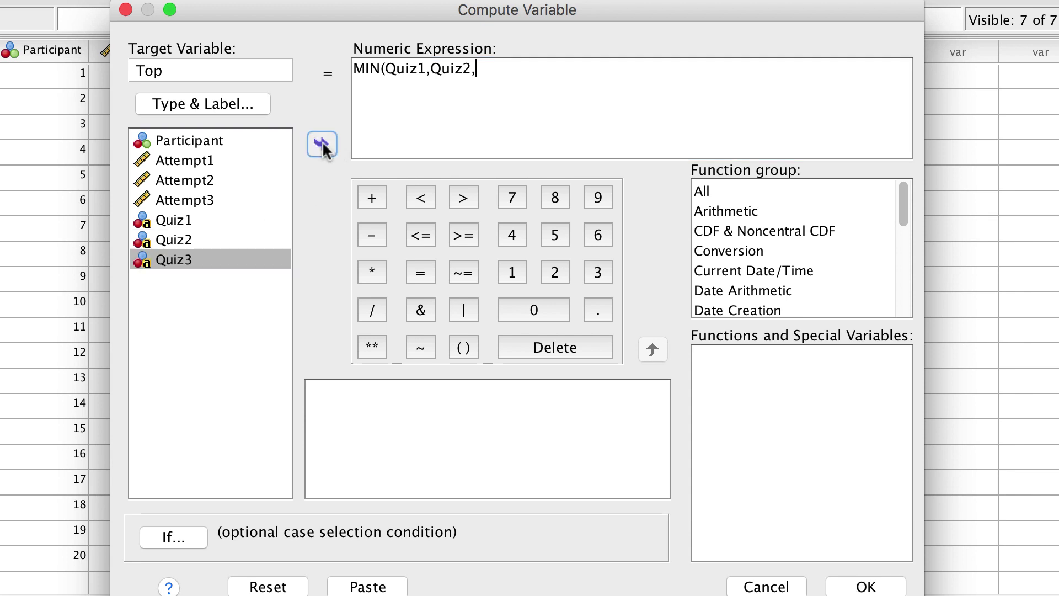
text())
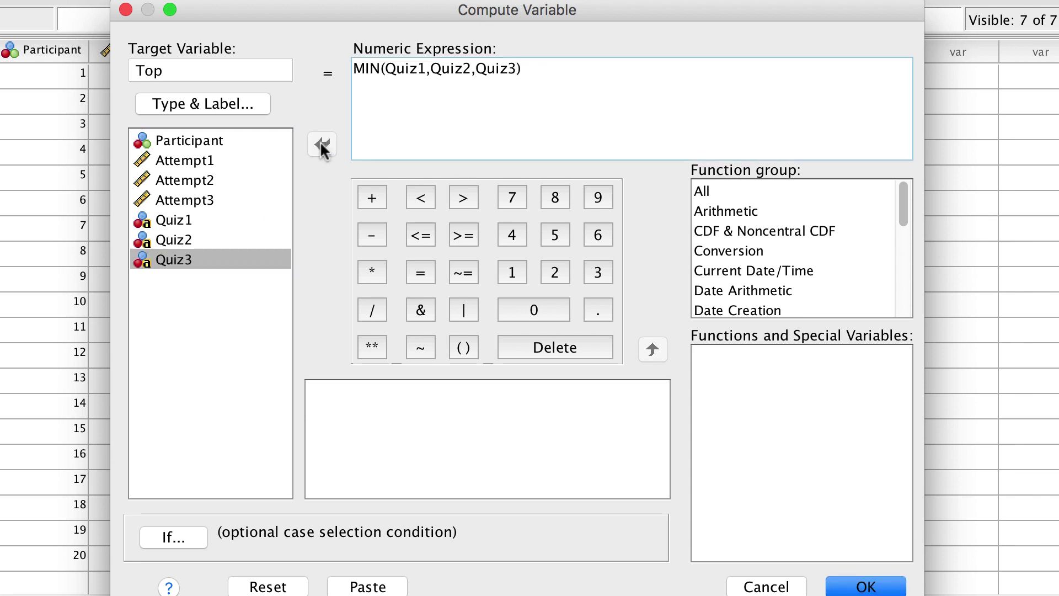
Make Top a string variable, run the computation, and hide the output log.
click(201, 103)
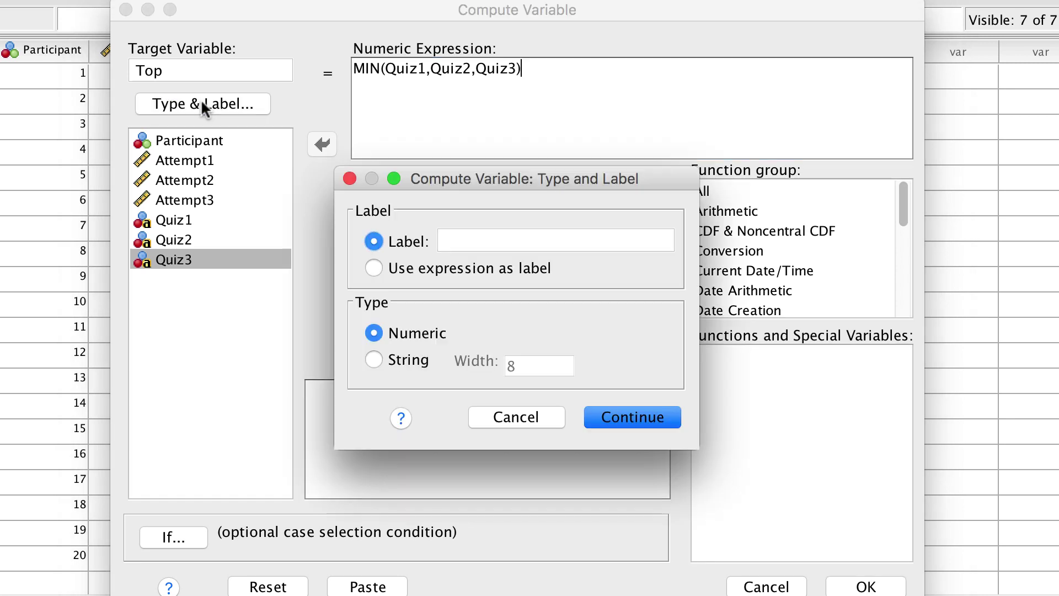
click(405, 364)
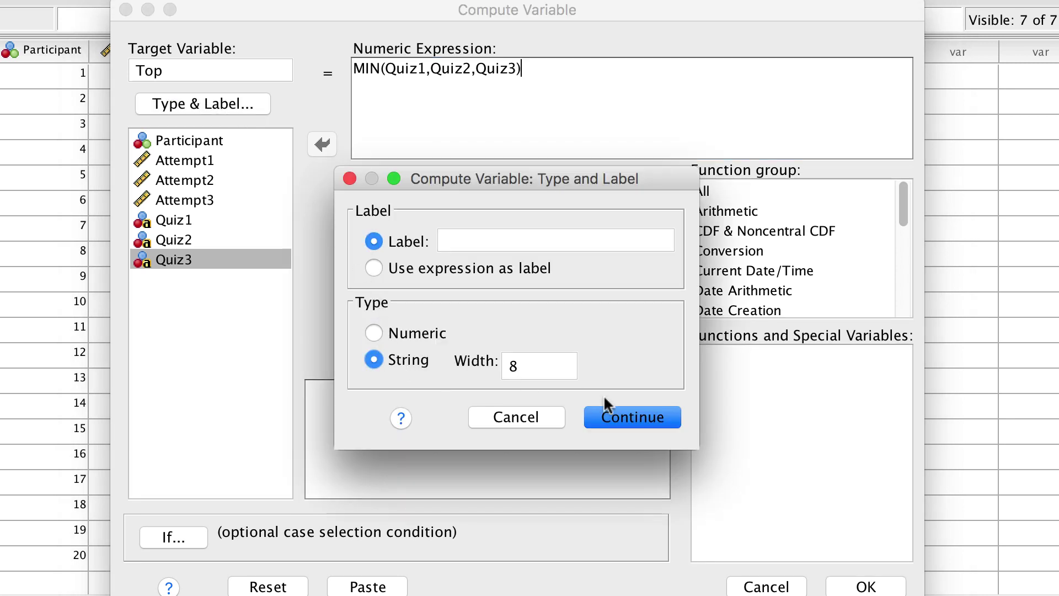
click(667, 421)
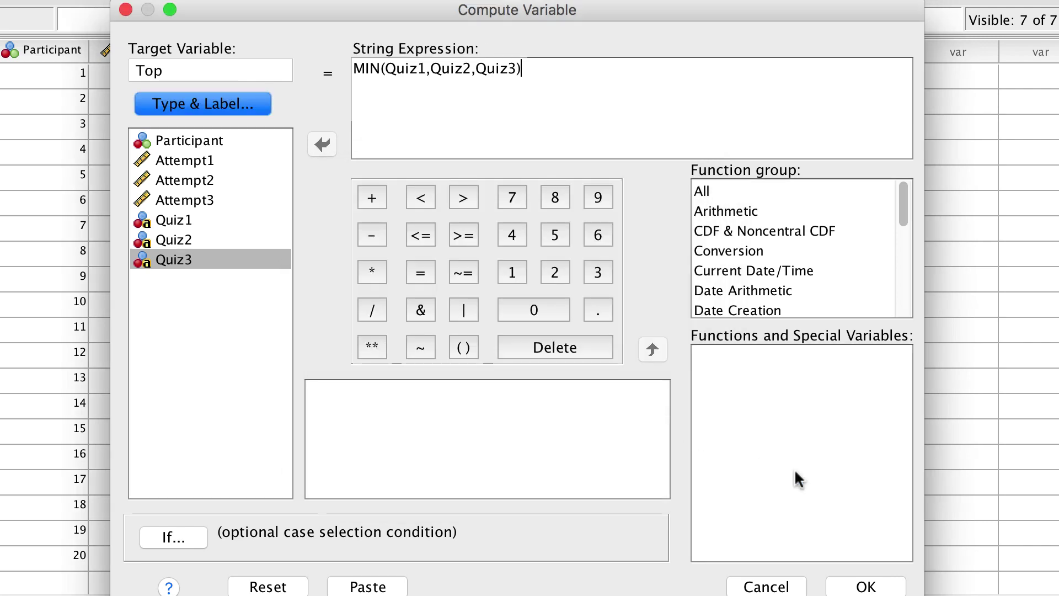
click(881, 590)
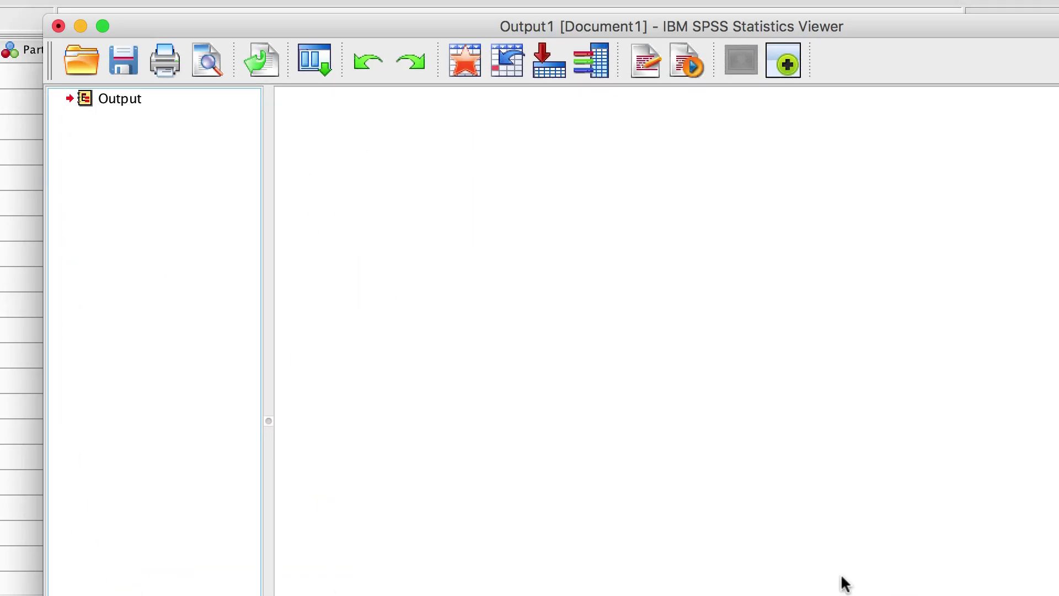
click(80, 26)
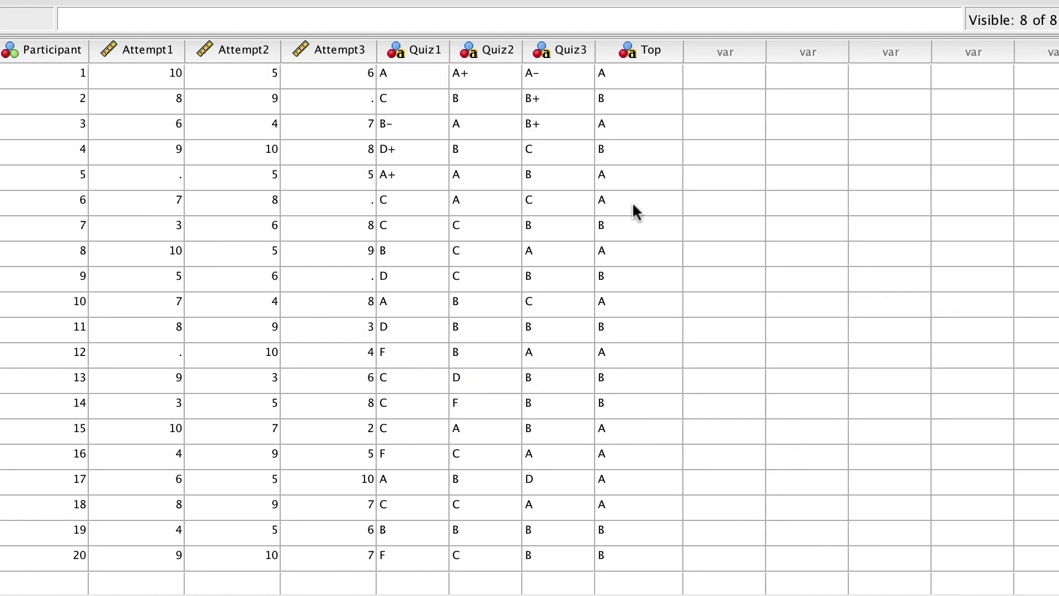